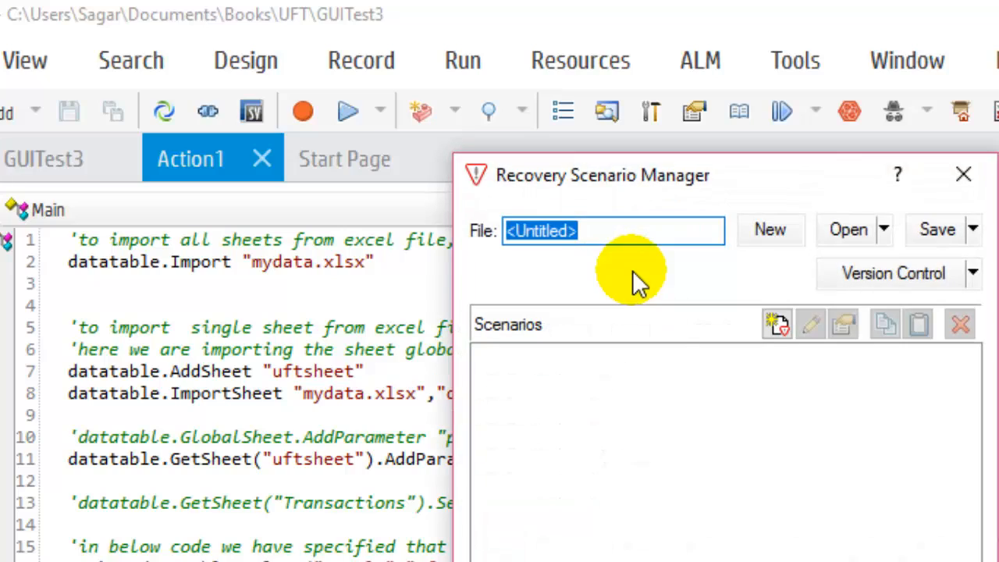
Start a new recovery scenario and proceed to the choice of its trigger event.
click(777, 327)
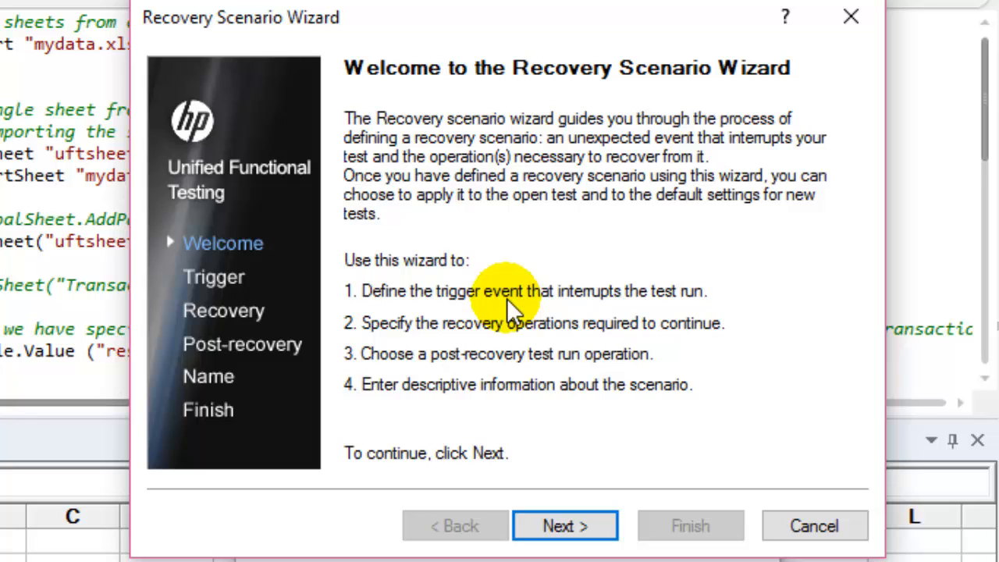
click(564, 528)
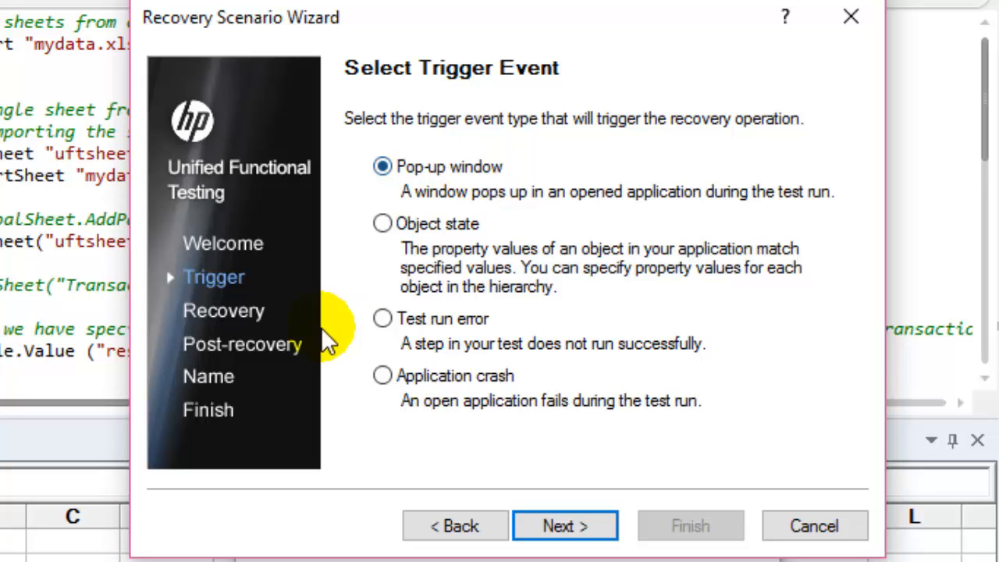
Examine the conditions offered for the Pop-up window trigger and the object selection for the Object state trigger.
click(381, 223)
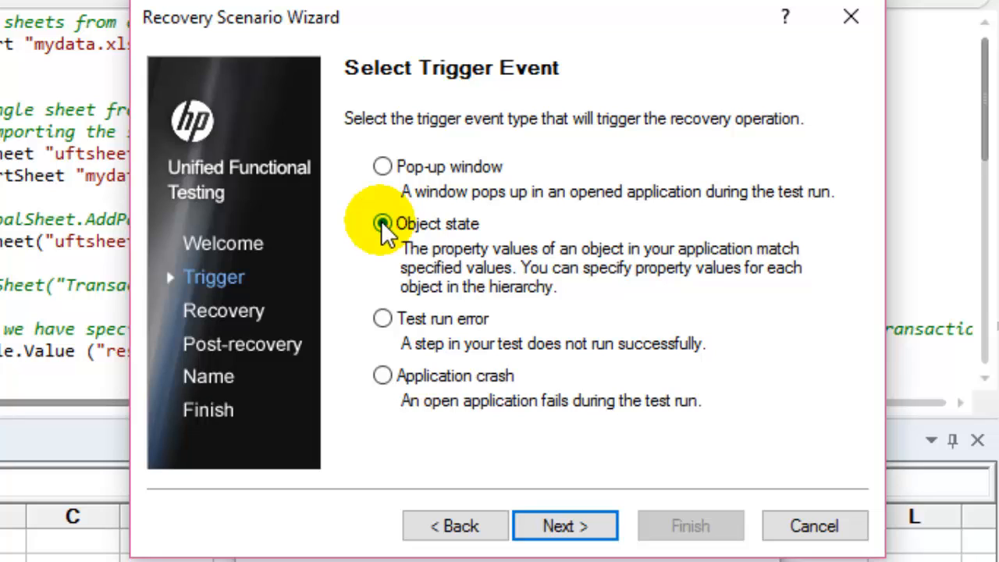
click(382, 319)
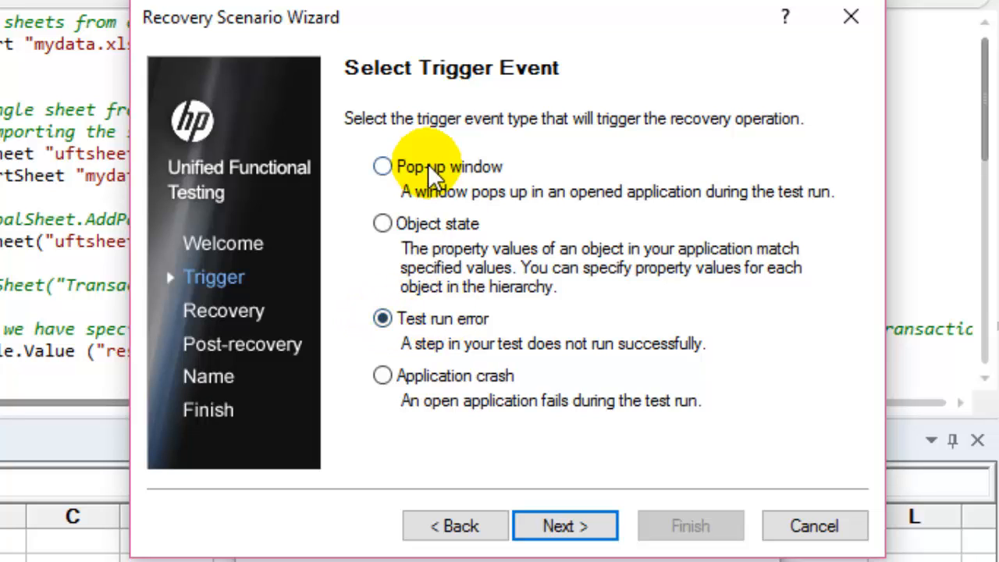
click(382, 166)
click(563, 527)
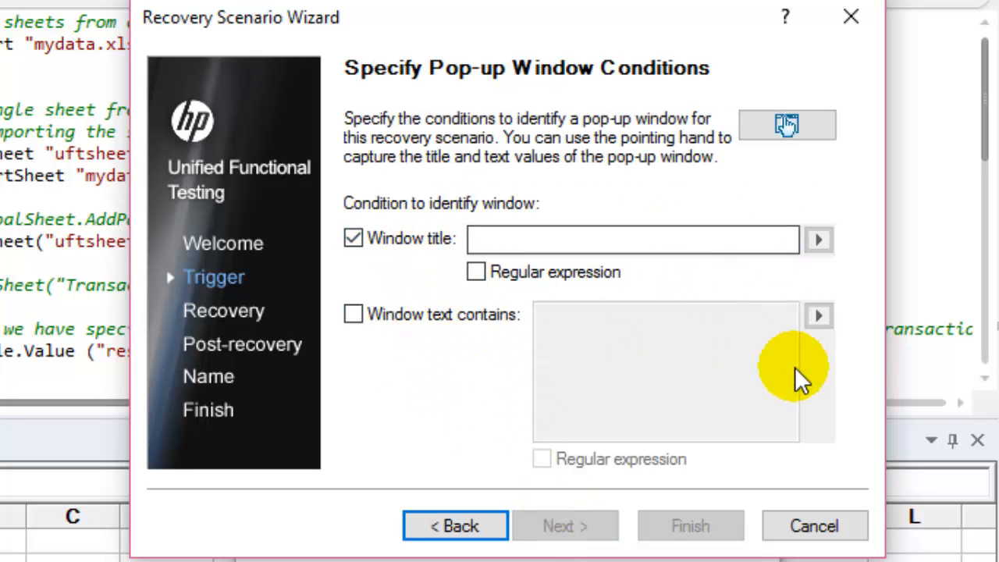
click(456, 527)
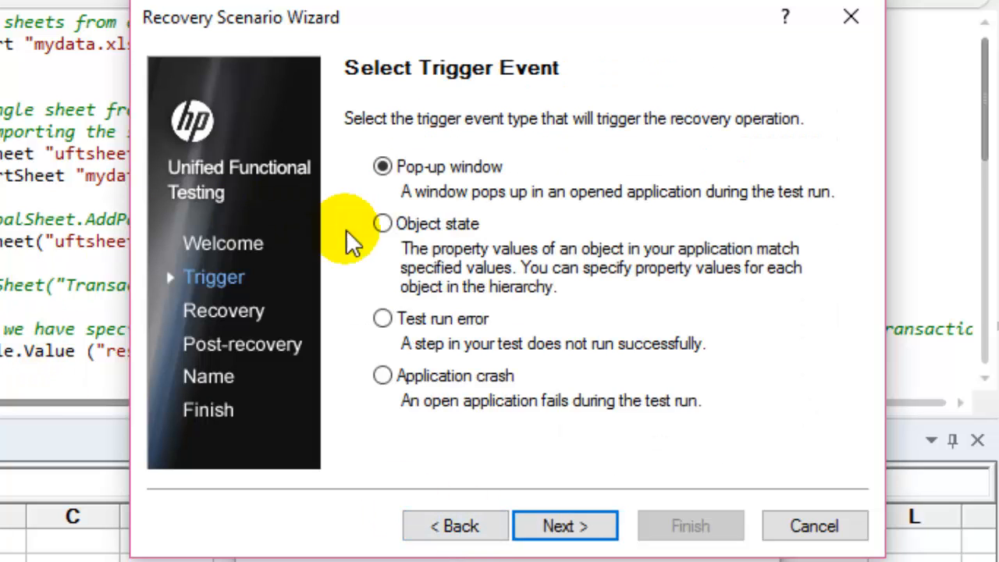
click(425, 230)
click(581, 528)
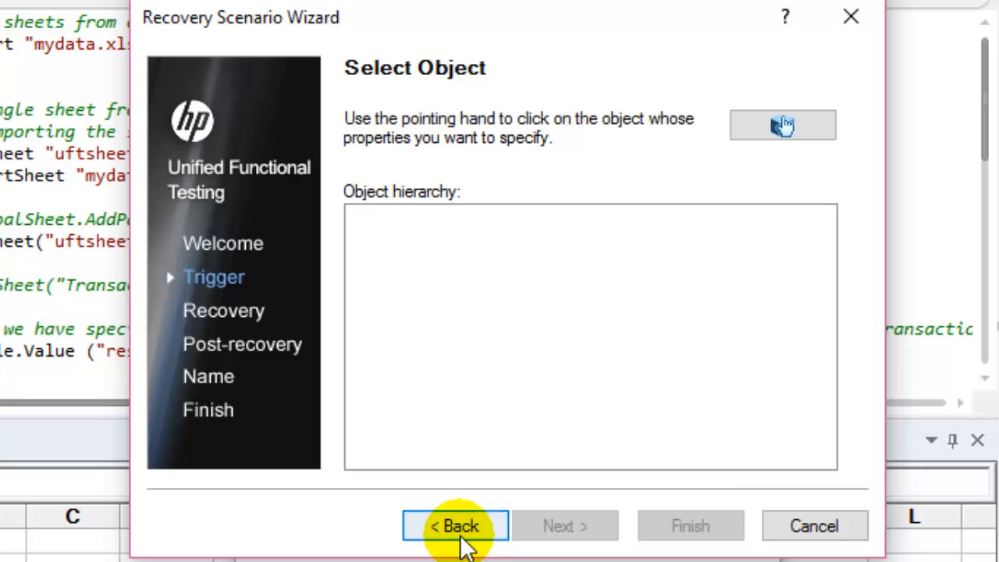
click(460, 526)
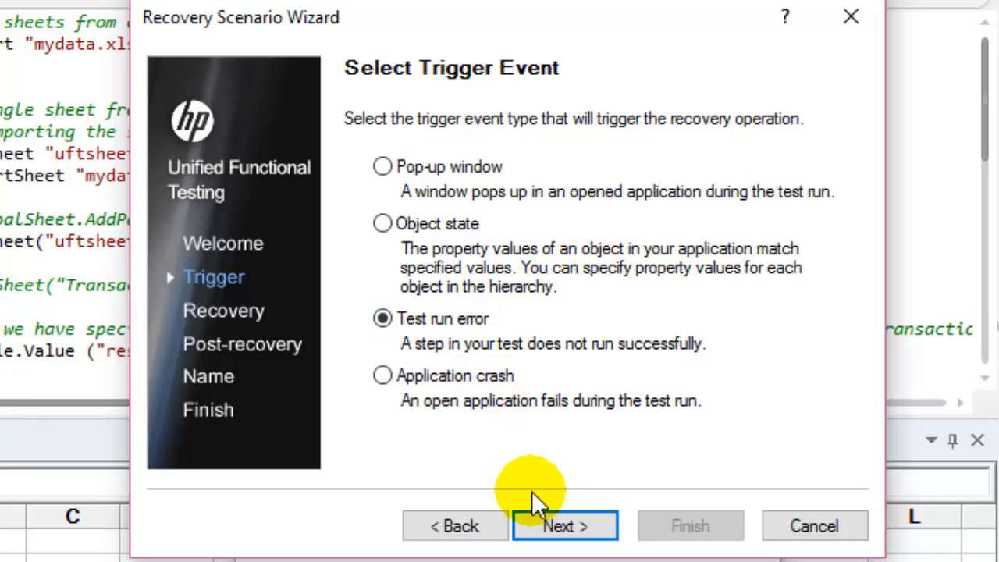
Examine the error types for the Test run error trigger and the process list for the Application crash trigger.
click(548, 525)
click(506, 172)
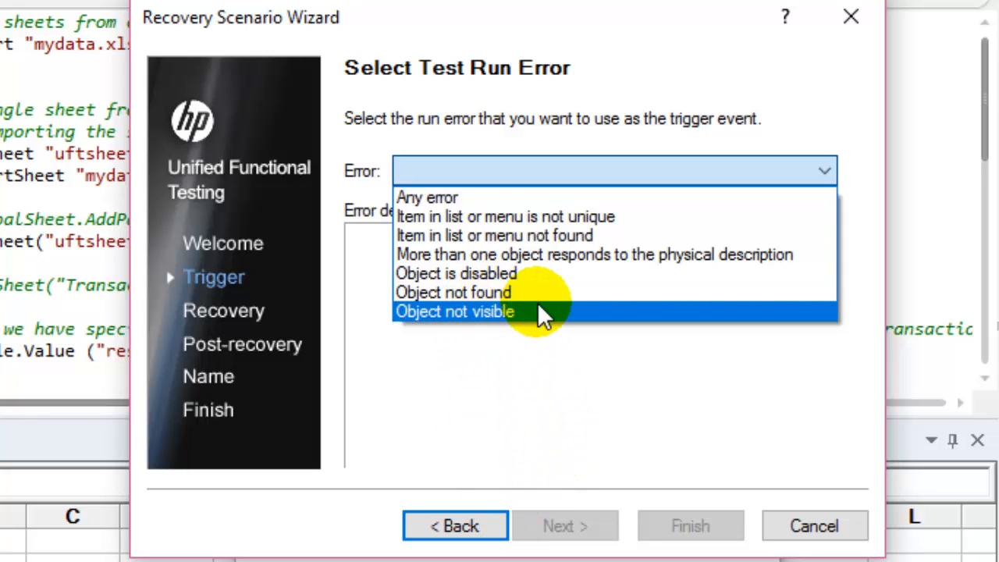
click(479, 523)
click(471, 527)
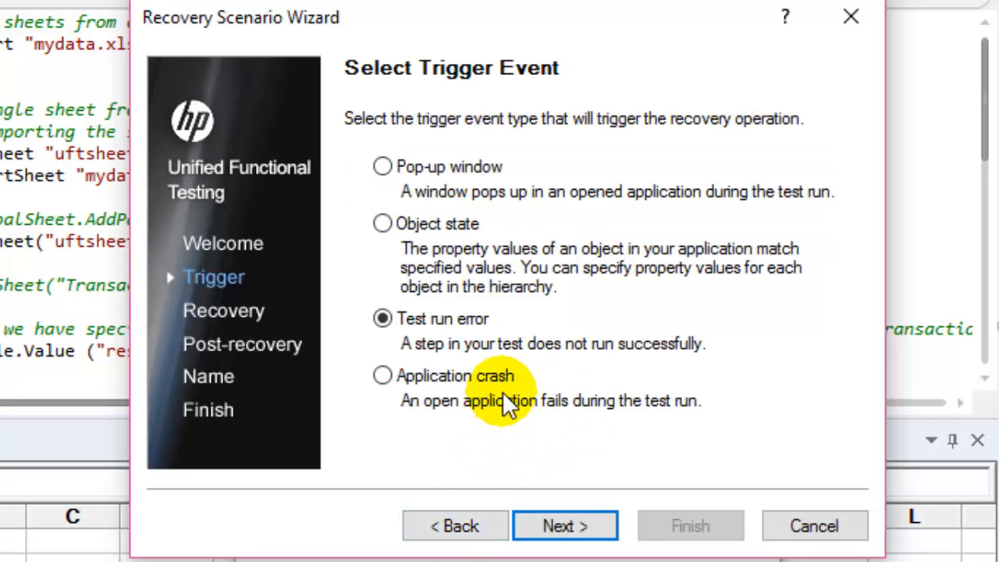
click(501, 379)
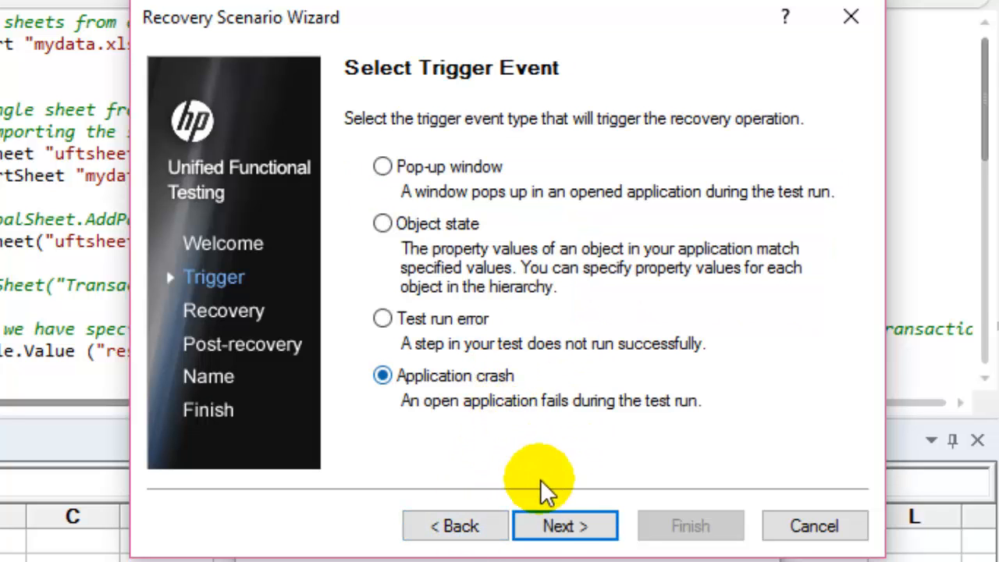
click(554, 536)
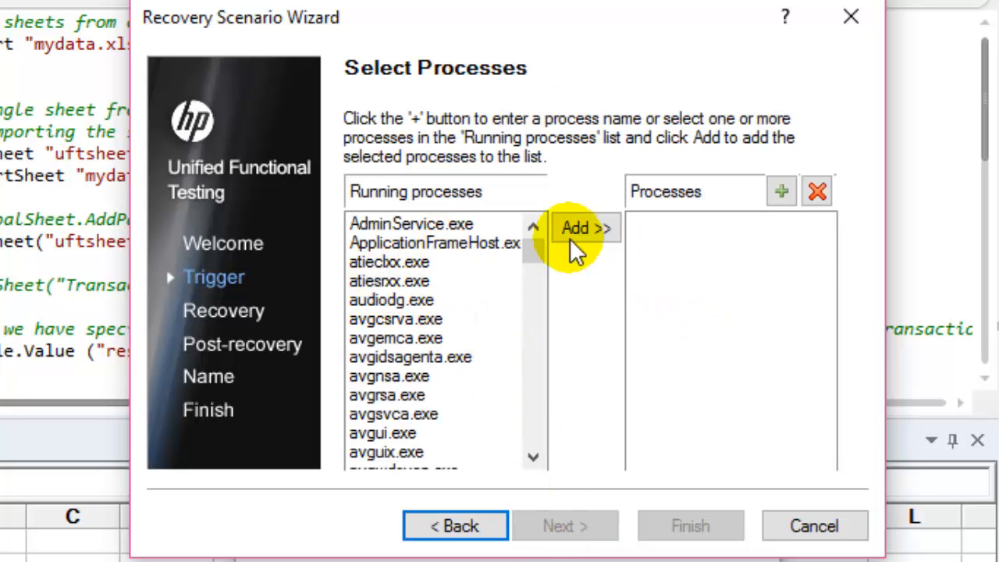
click(388, 281)
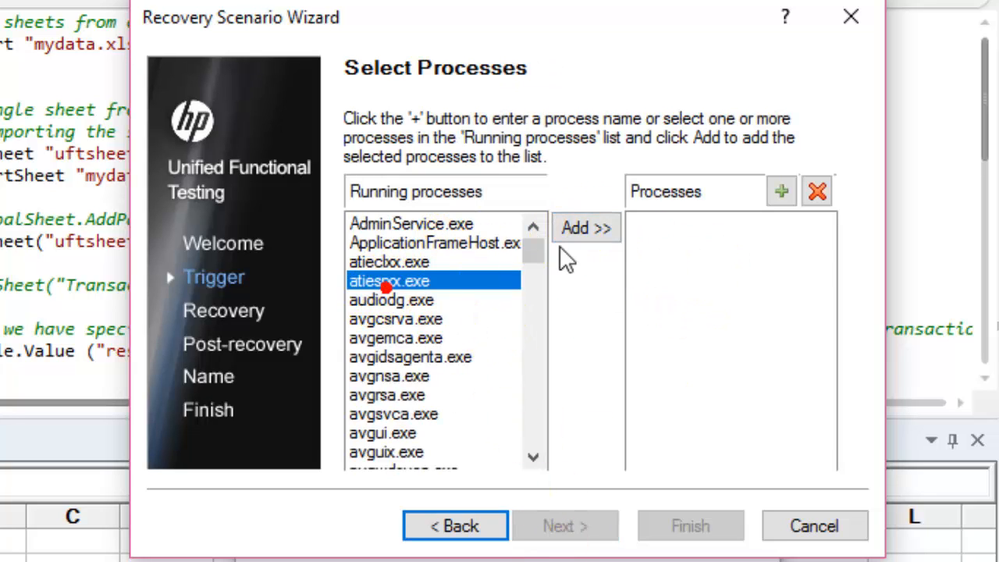
click(458, 527)
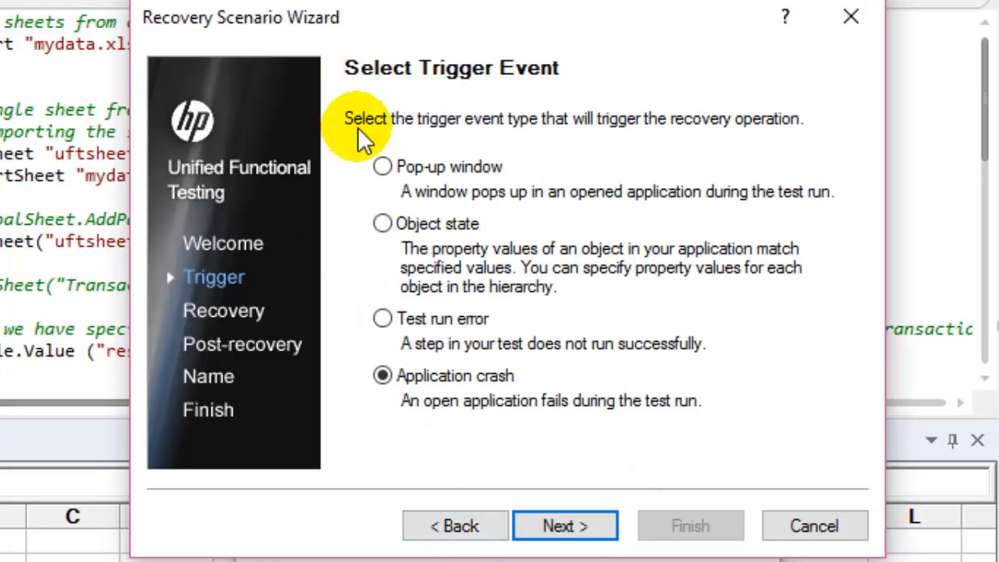
Set the trigger event to Test run error with the error "Object not found" and proceed to the recovery operation types.
click(437, 167)
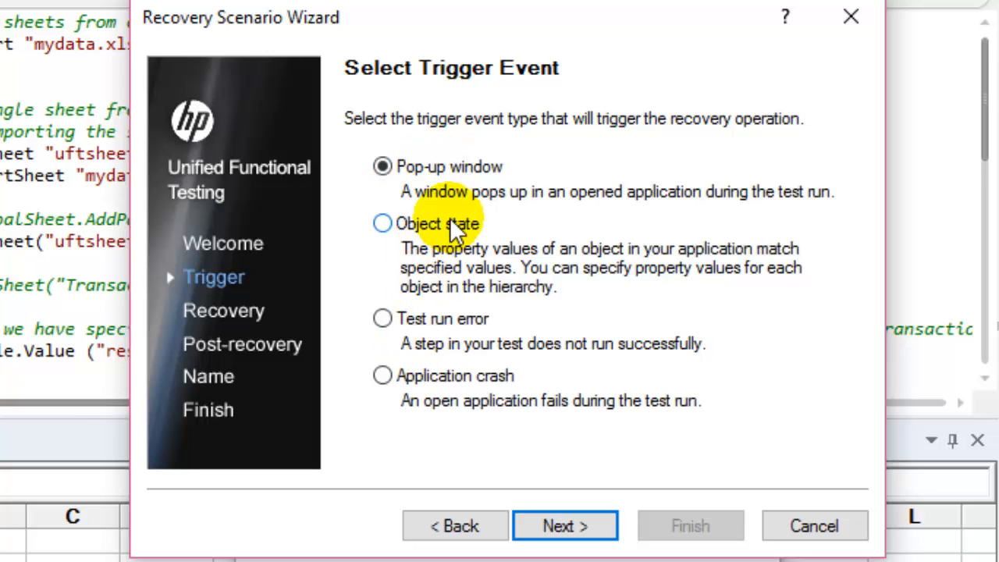
click(453, 328)
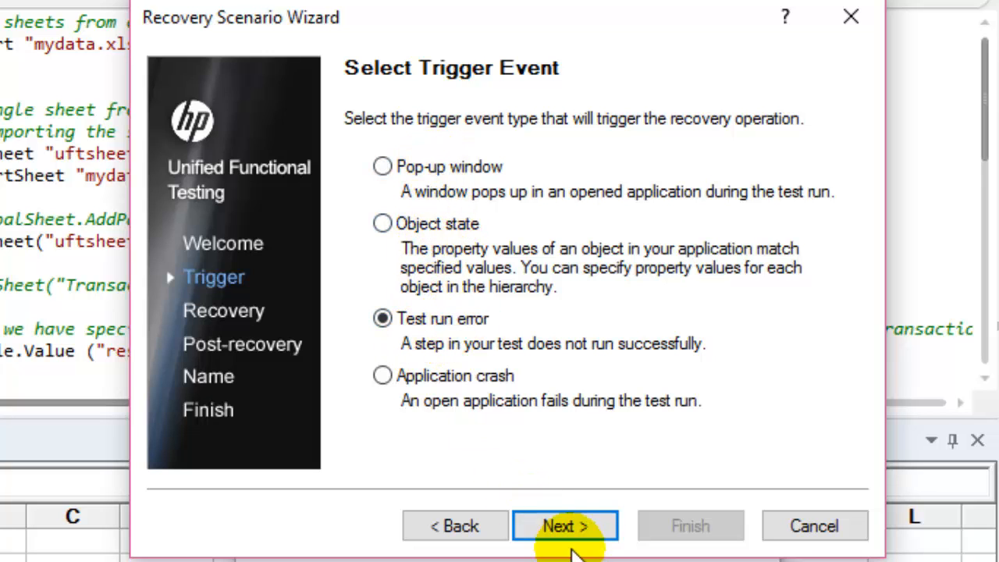
click(579, 531)
click(685, 172)
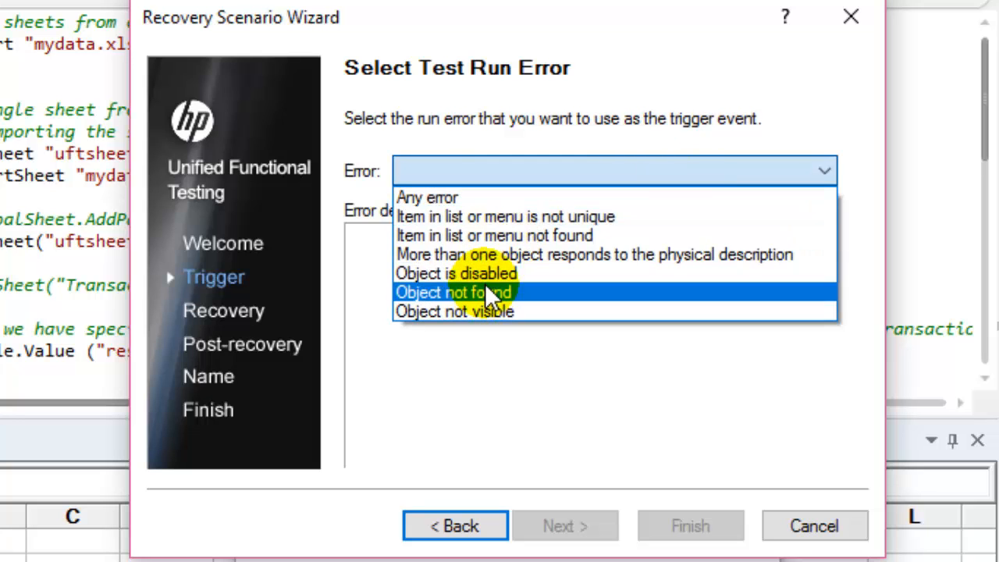
click(490, 292)
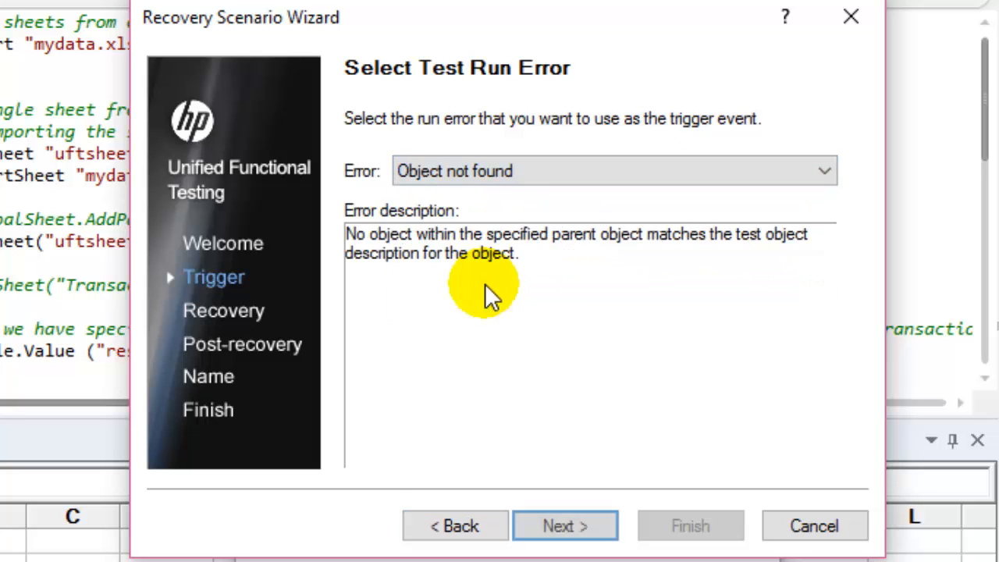
click(600, 529)
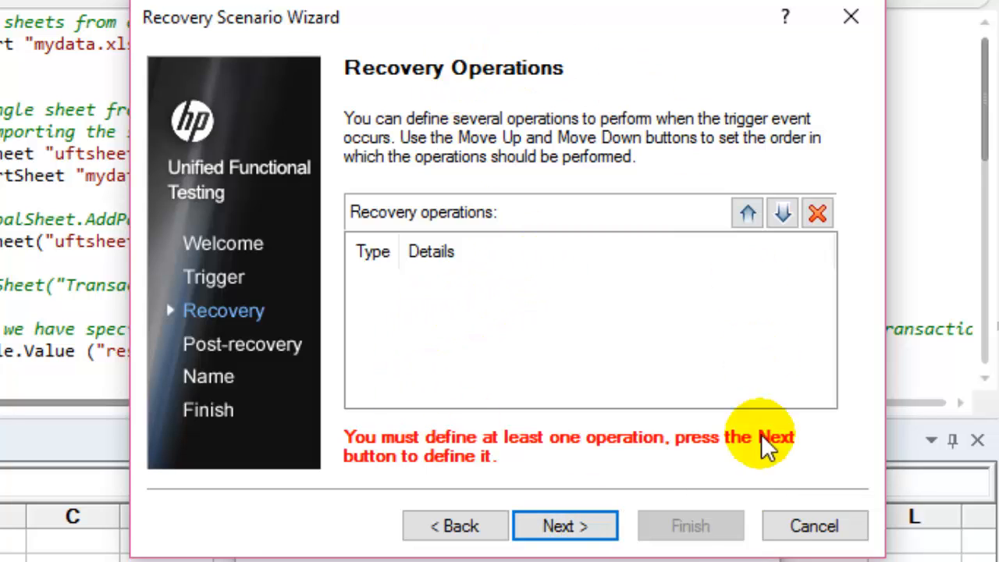
click(556, 526)
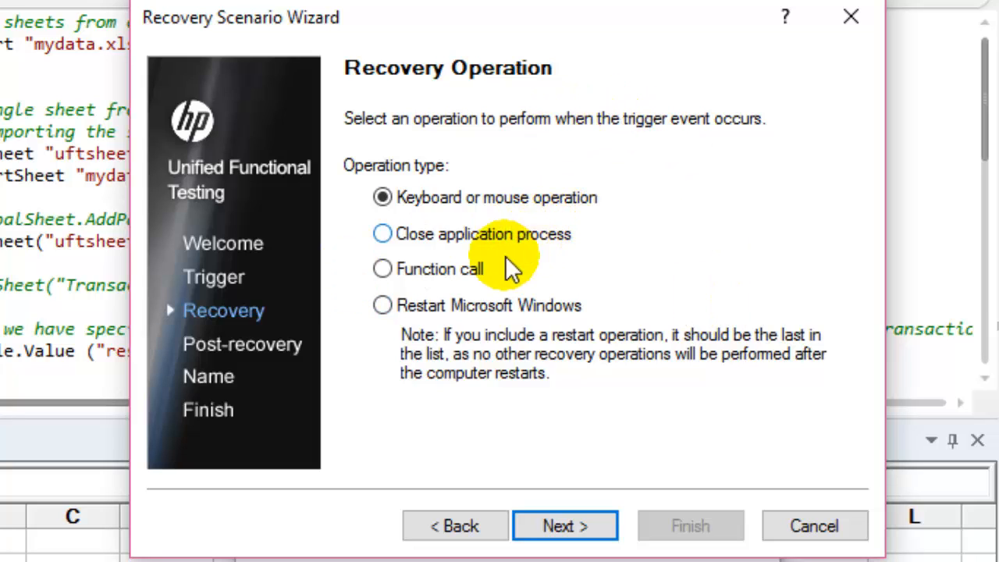
Examine the function library settings for a Function call recovery operation, and return to the operation types.
click(465, 268)
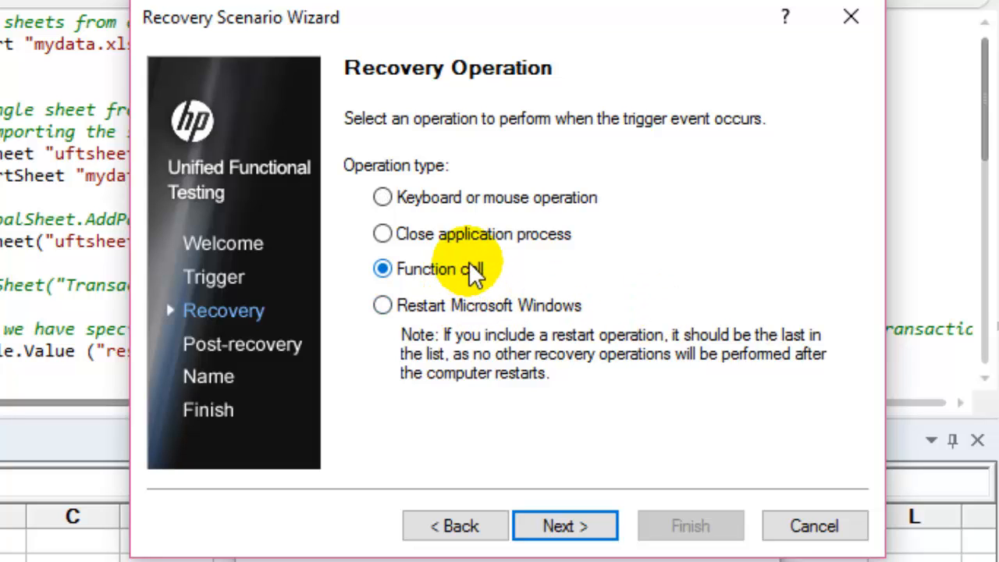
click(466, 195)
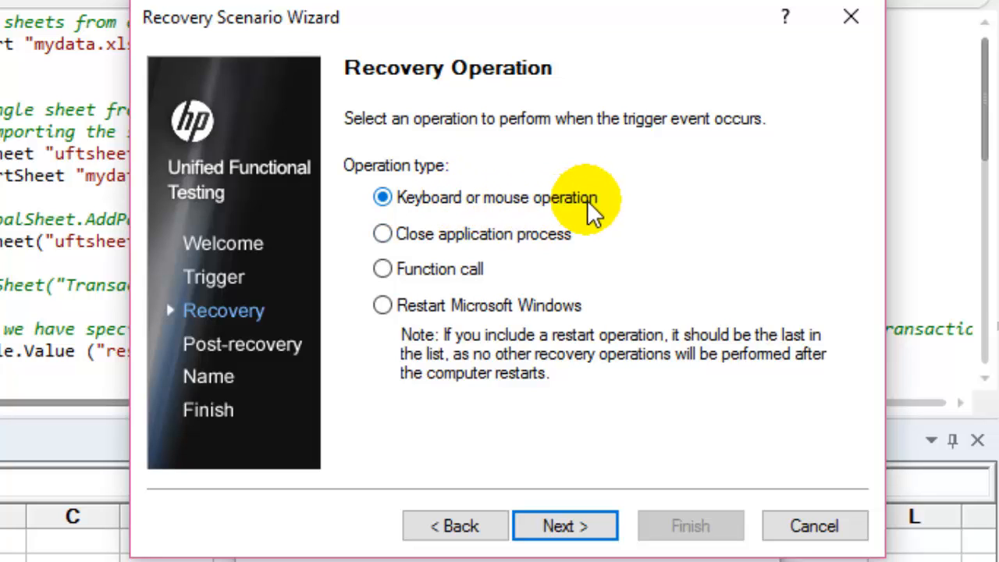
click(427, 273)
click(557, 515)
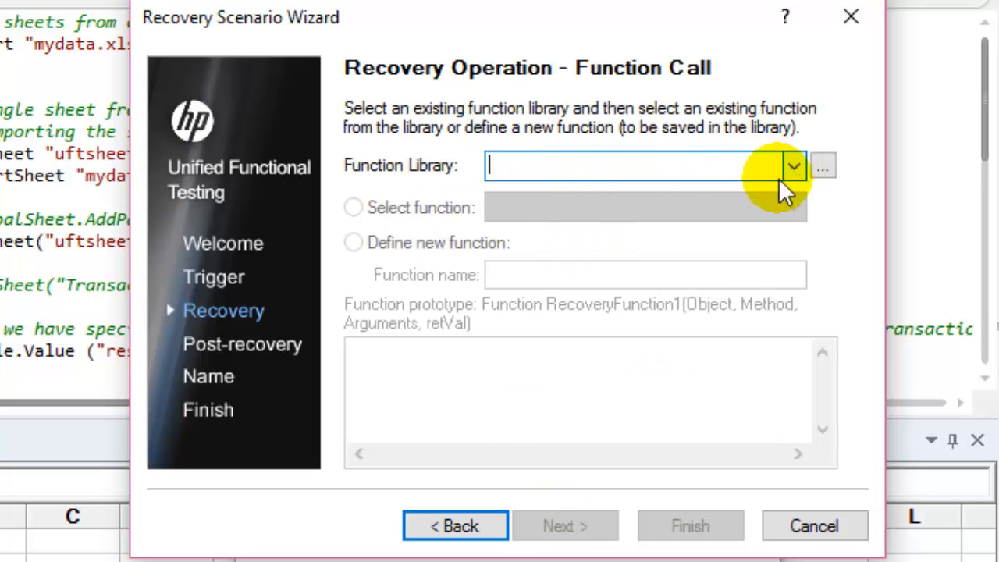
click(462, 528)
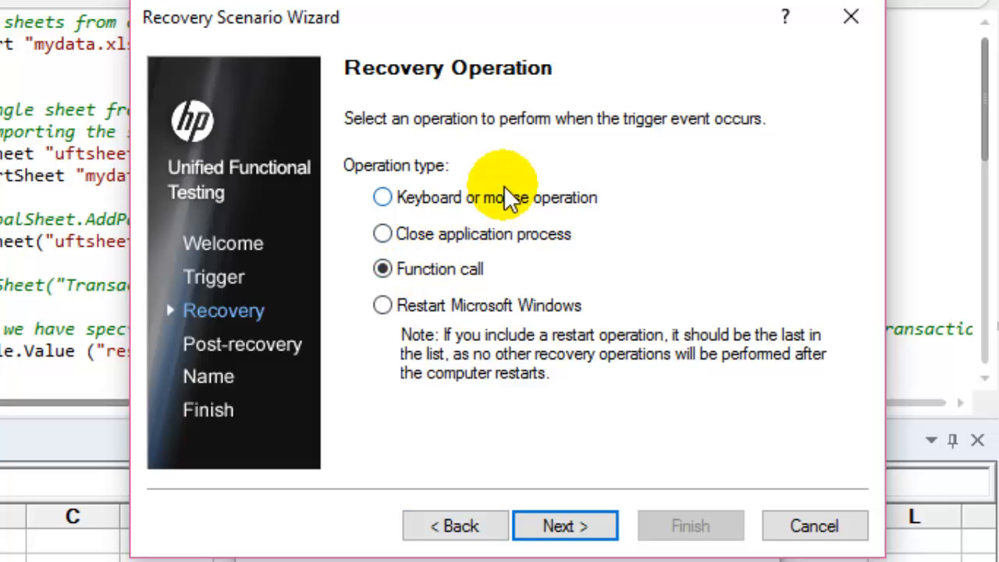
Define a keyboard or mouse recovery operation using the Cancel button / ESCAPE key, without adding another recovery operation.
click(504, 195)
click(586, 532)
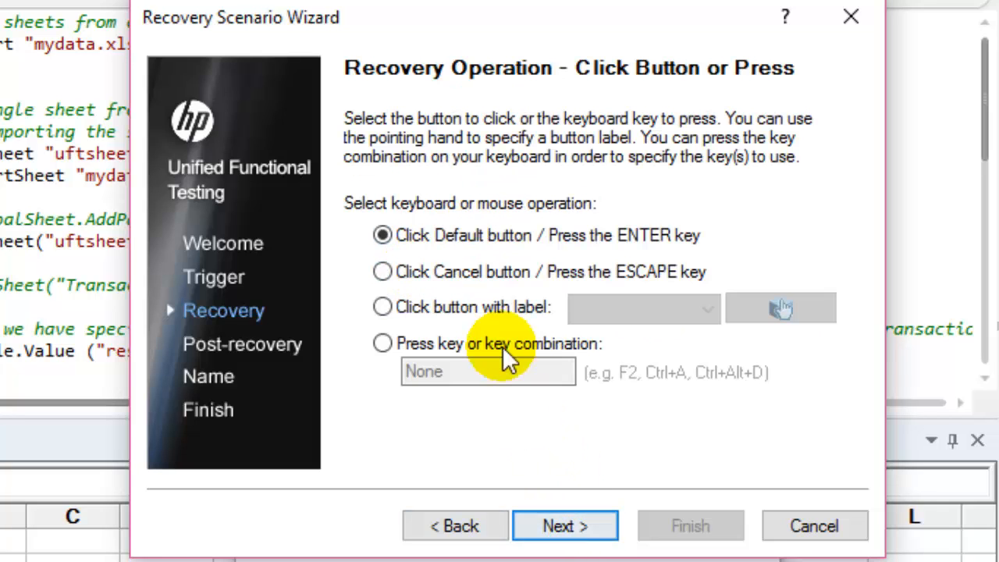
click(410, 272)
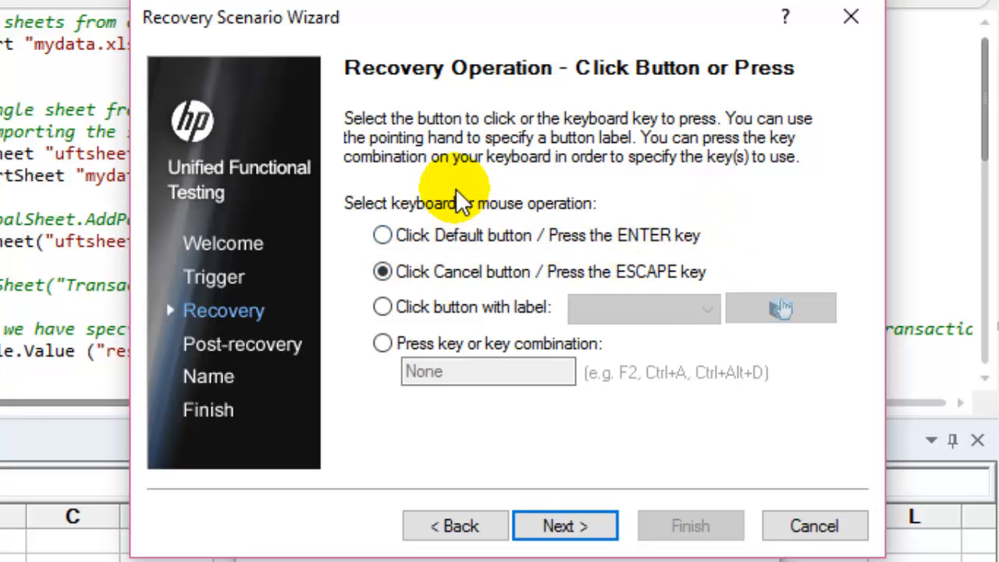
click(521, 526)
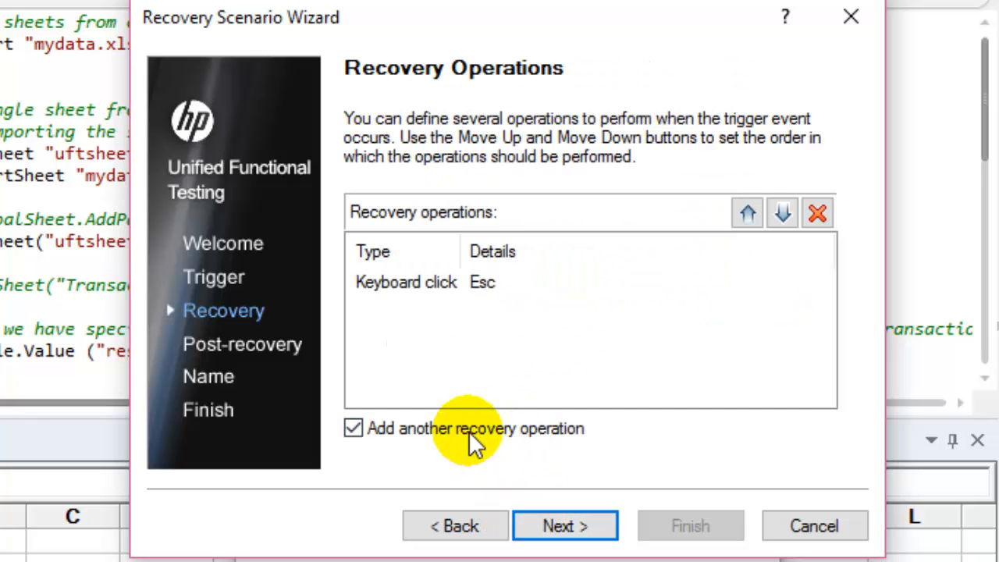
click(352, 431)
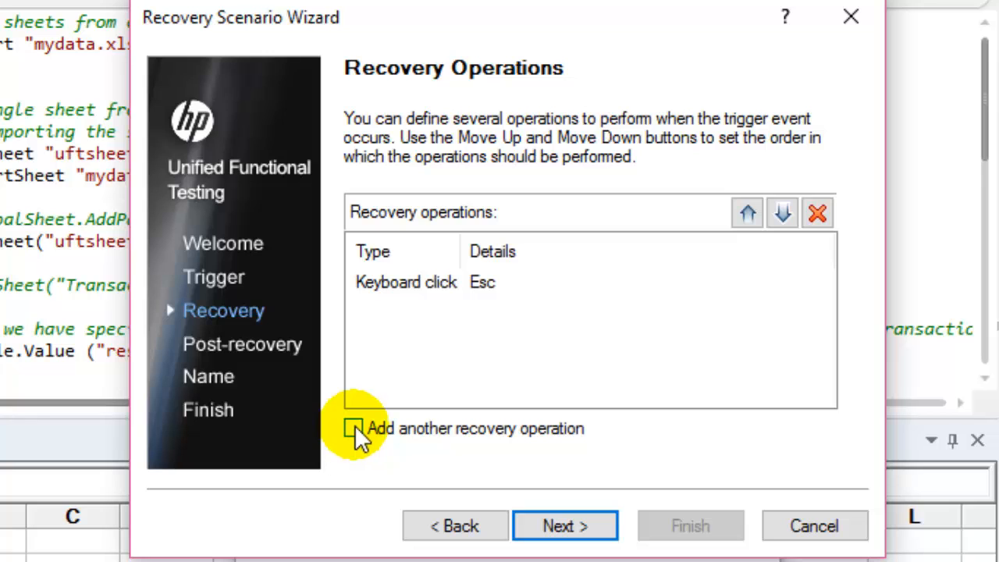
click(562, 525)
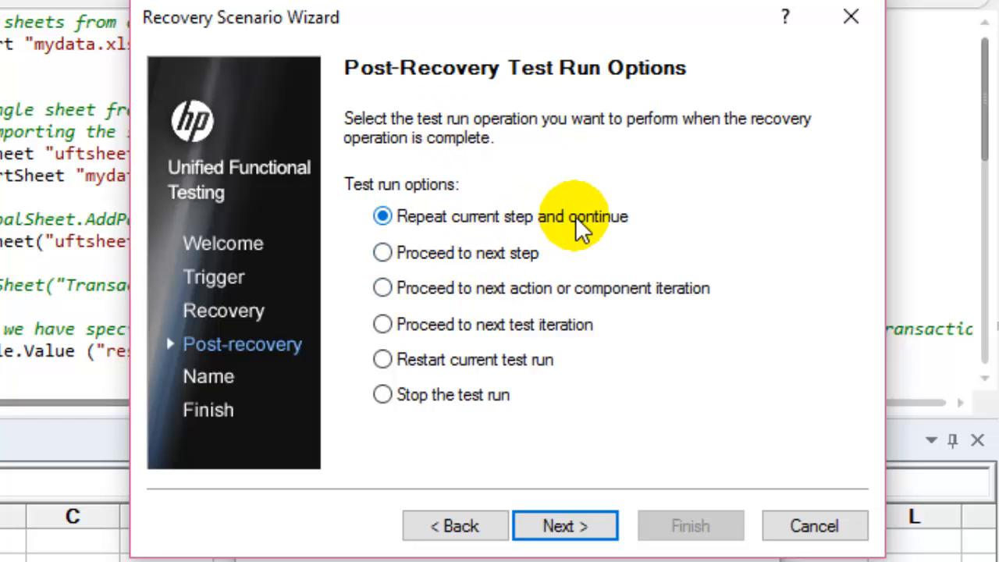
Set the post-recovery test run option to "Proceed to next step".
click(517, 252)
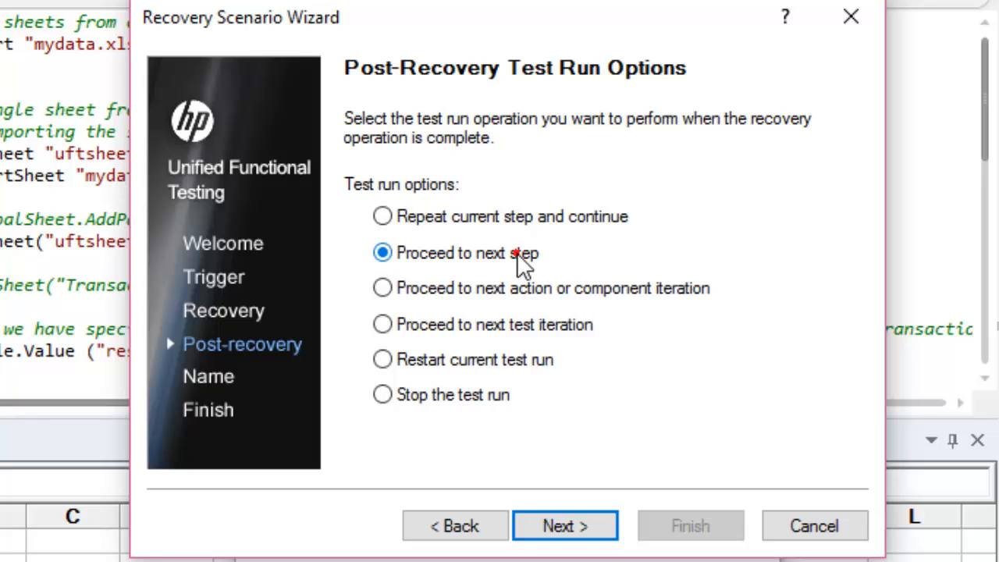
click(459, 396)
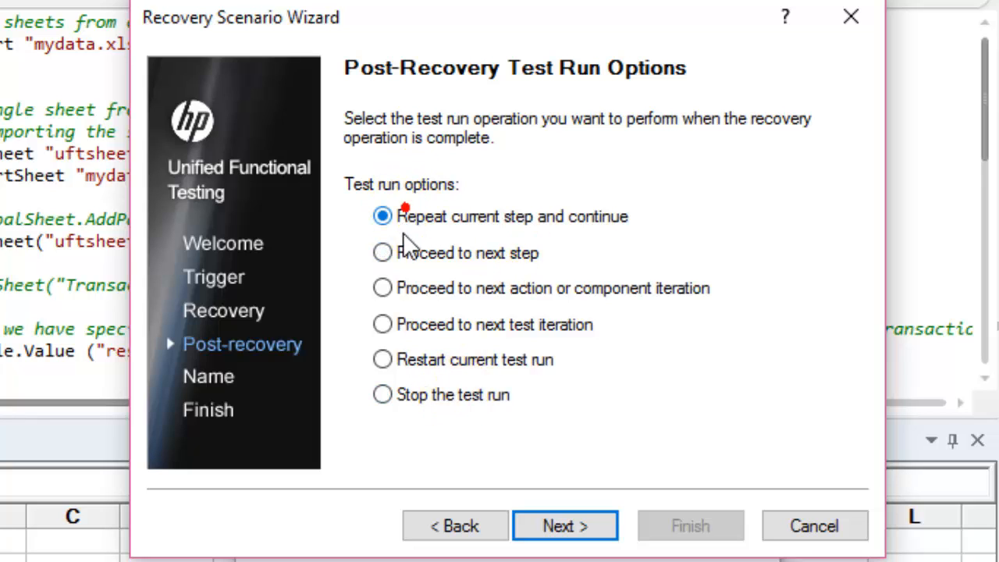
click(440, 254)
click(597, 525)
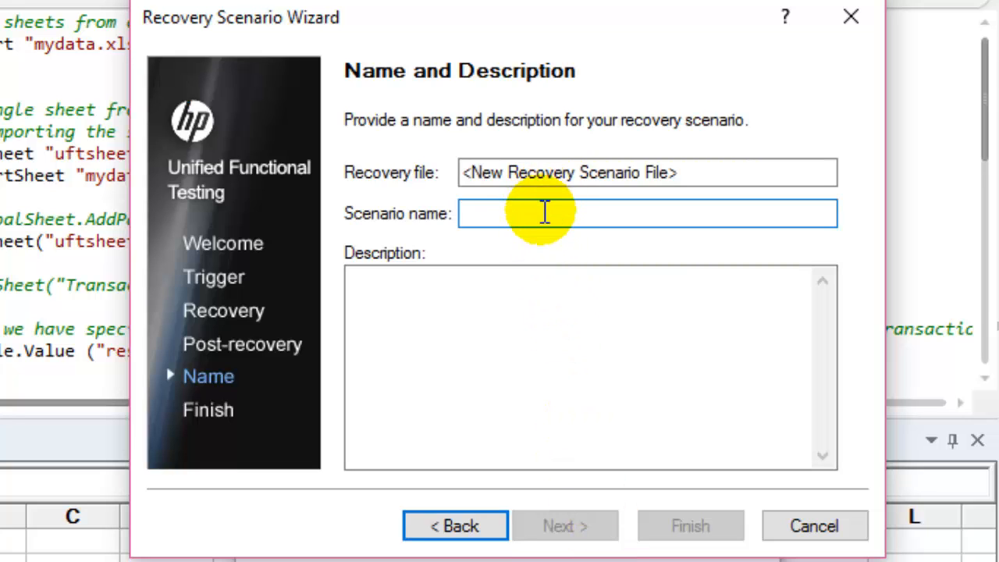
Name the recovery scenario "rec2" and choose to add it to the current test.
text(rec2)
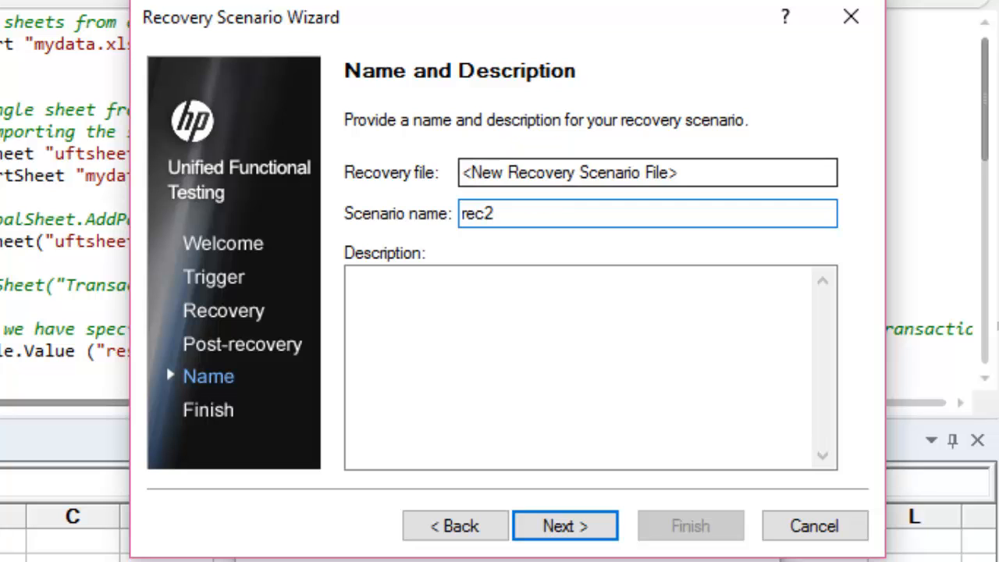
click(583, 527)
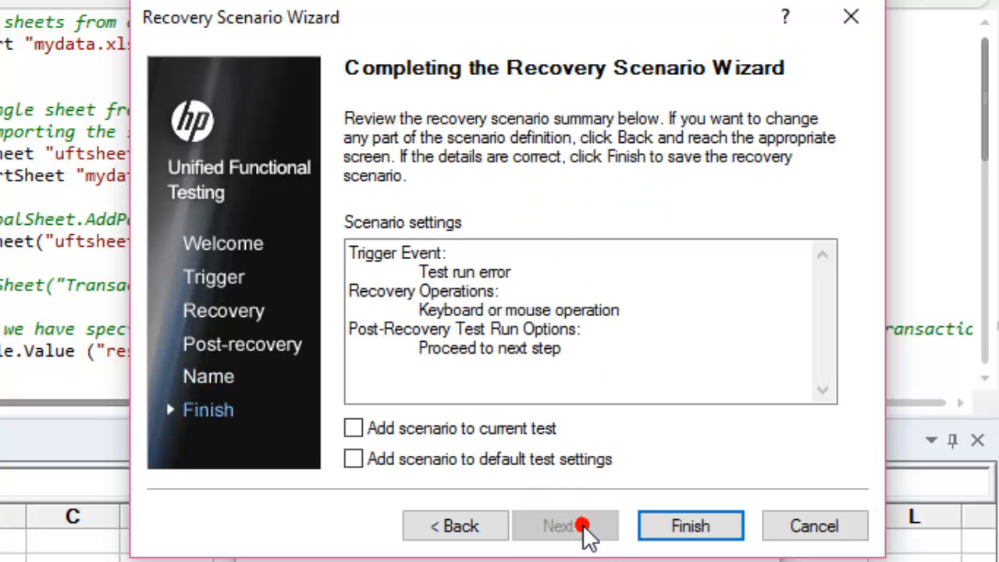
click(506, 442)
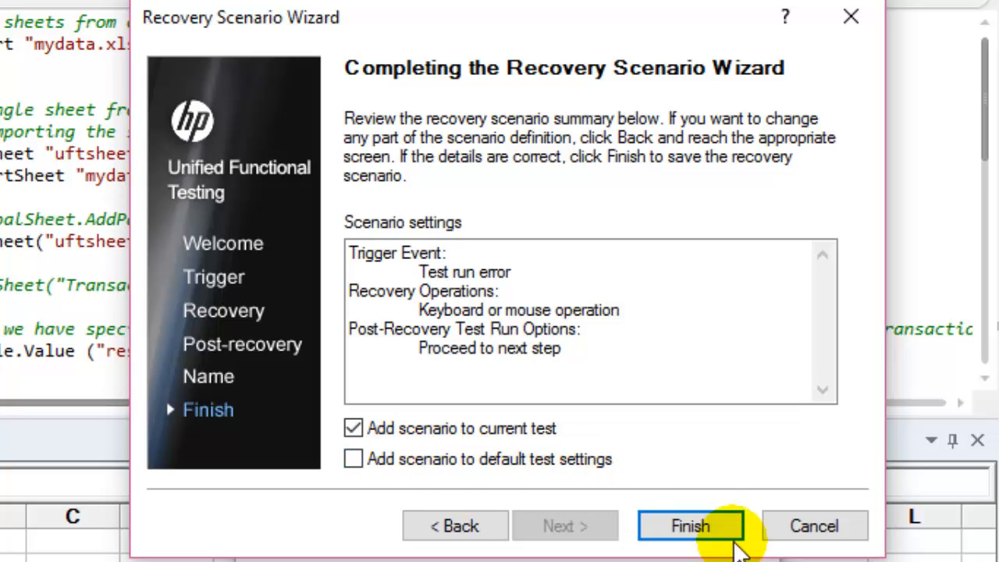
Finish the recovery scenario definition and save the scenario file as "fggg" in the Books\UFT folder.
click(724, 534)
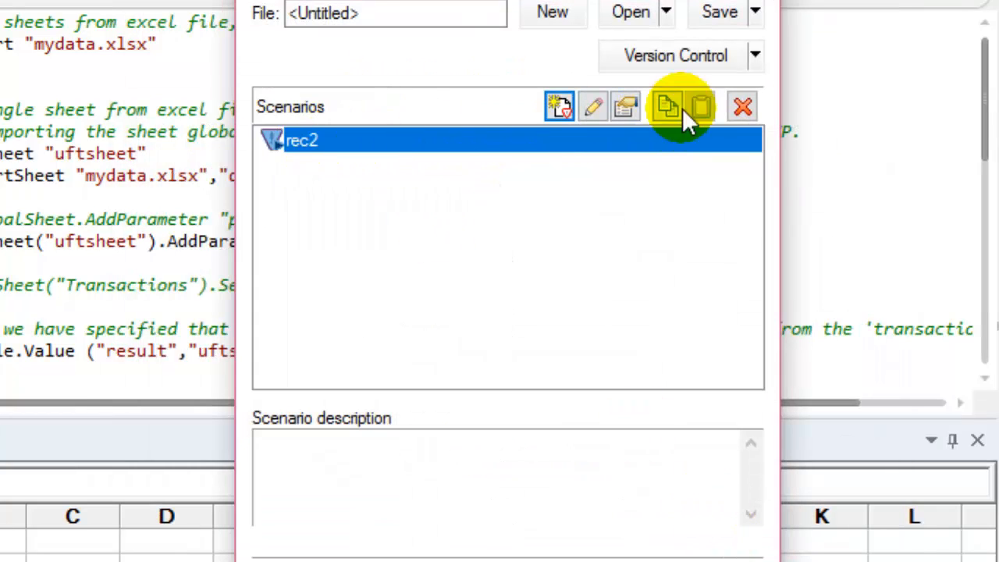
click(719, 14)
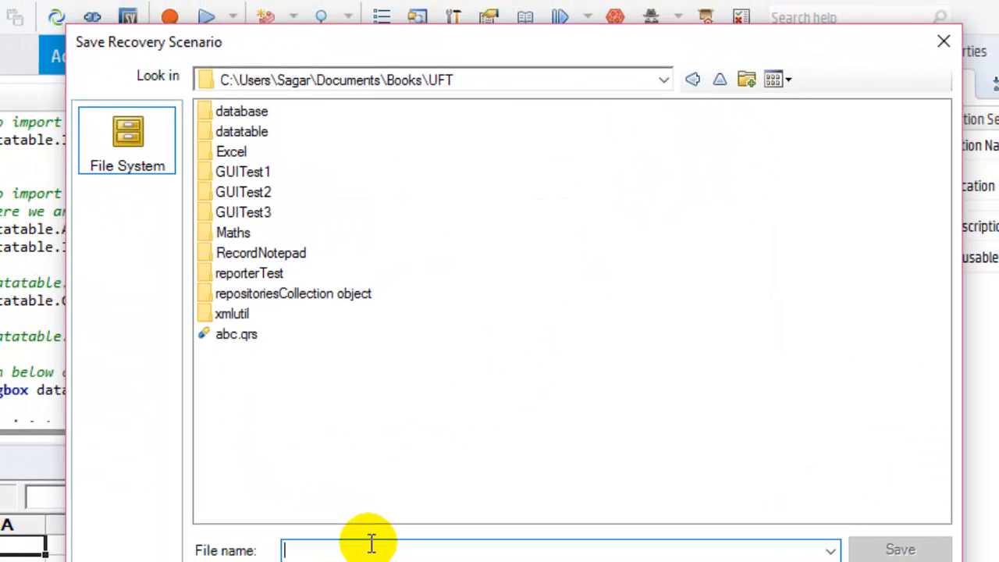
text(fg)
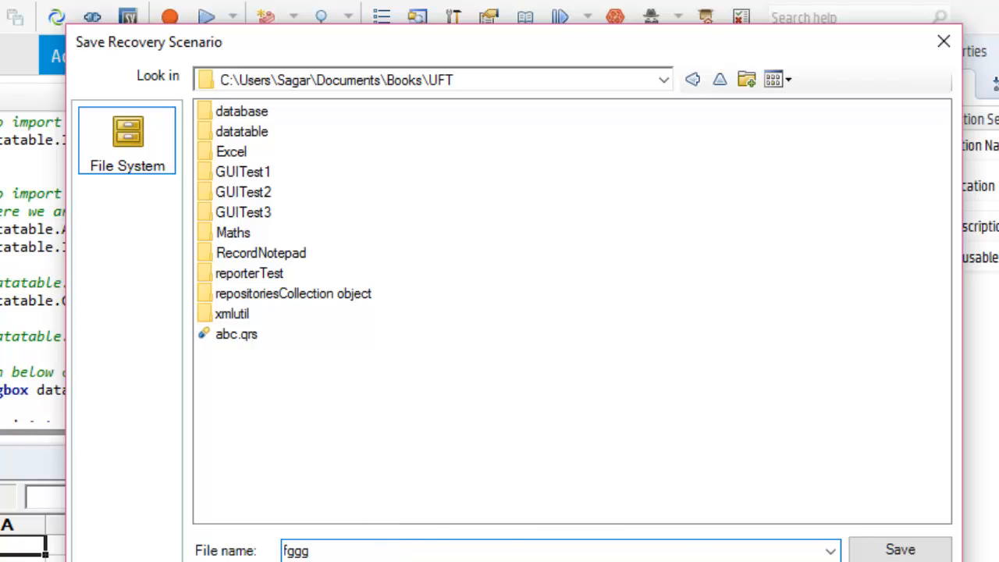
text(gg)
click(872, 548)
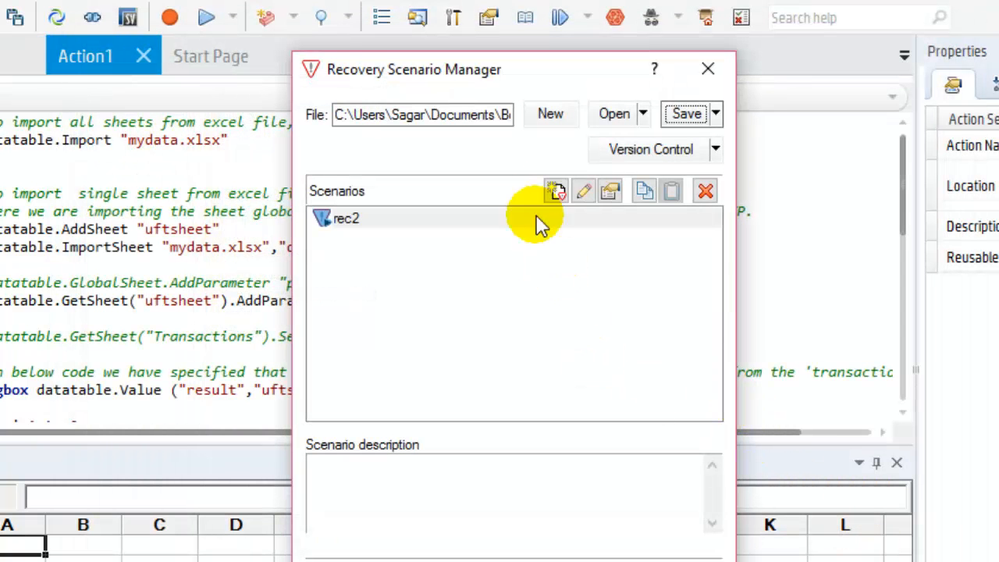
Try to save a copy of the rec2 scenario file over the existing abc.qrs, declining the replacement.
click(367, 217)
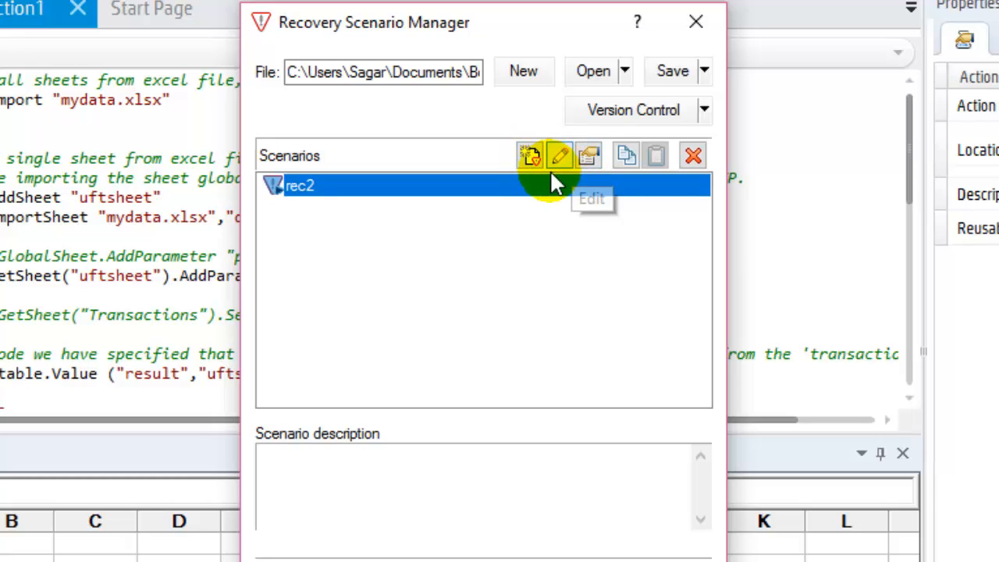
click(503, 191)
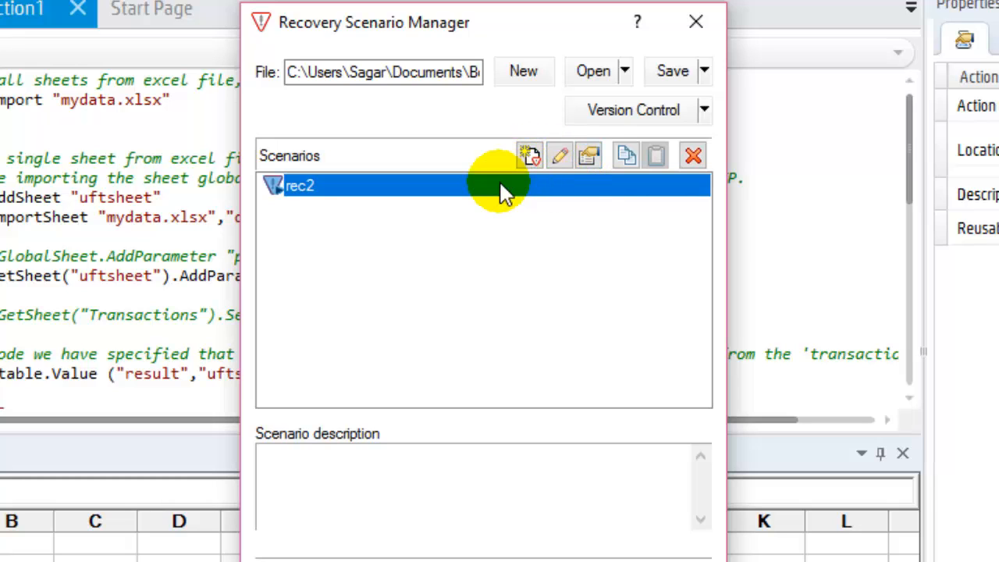
click(704, 71)
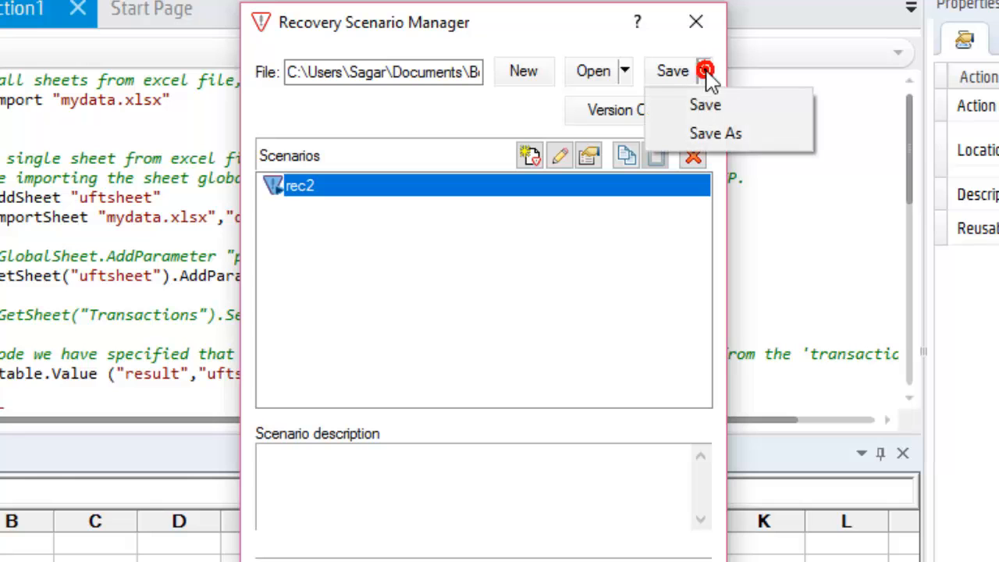
click(712, 132)
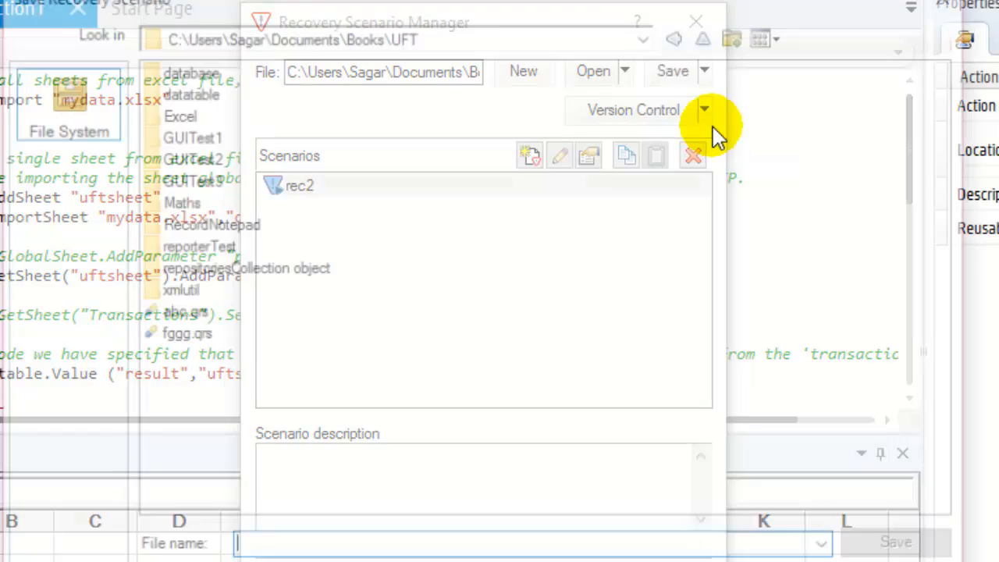
click(222, 314)
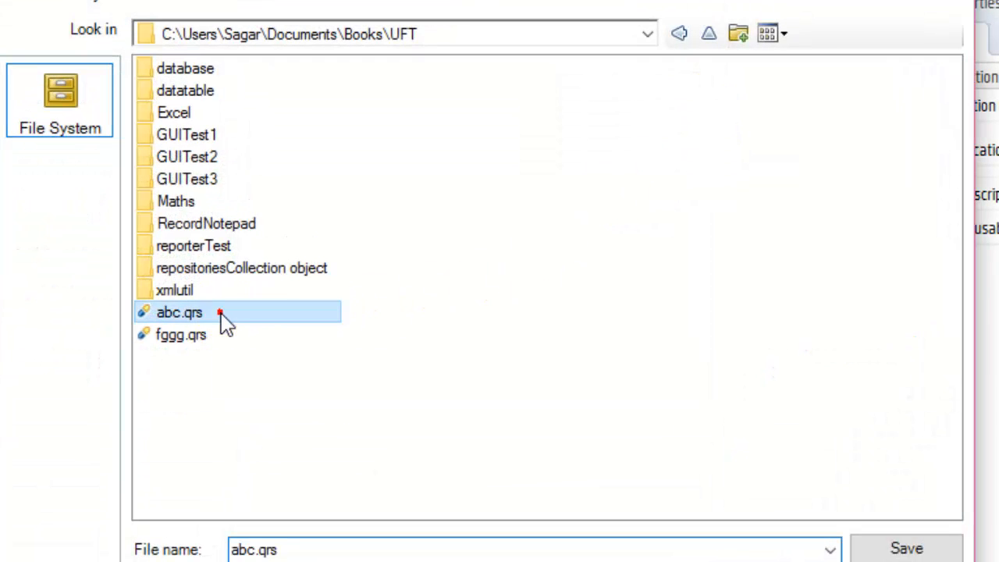
click(950, 549)
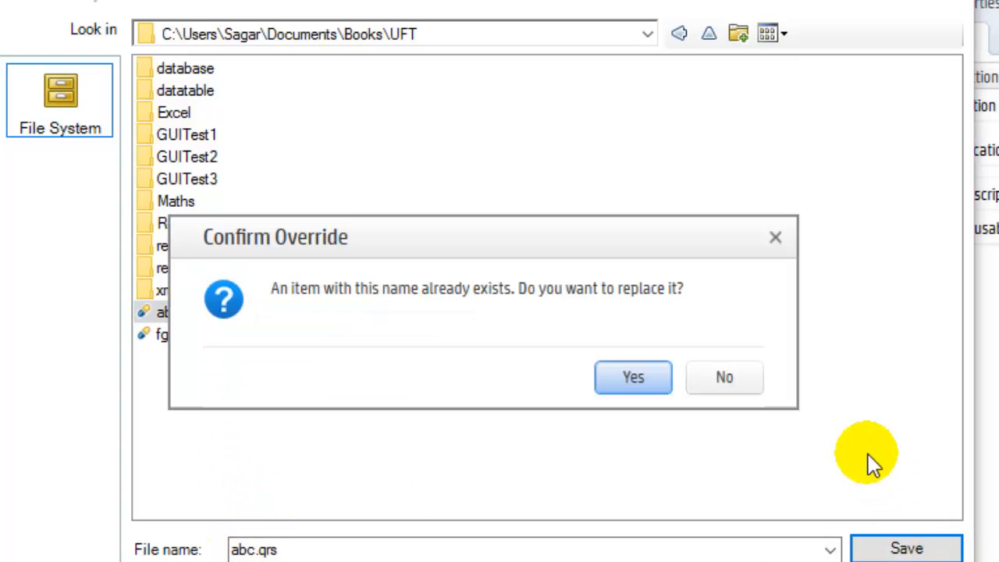
click(758, 375)
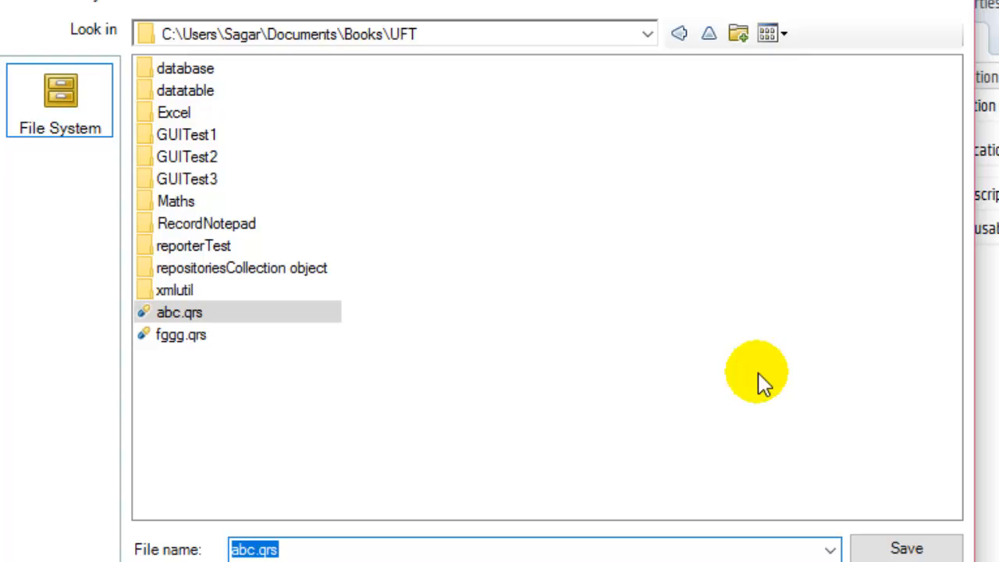
click(940, 561)
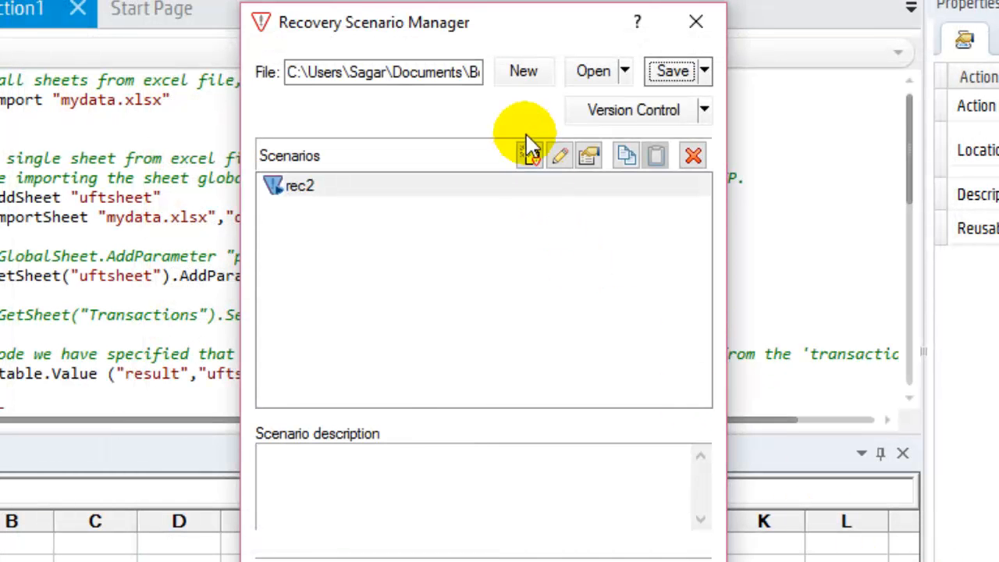
click(306, 187)
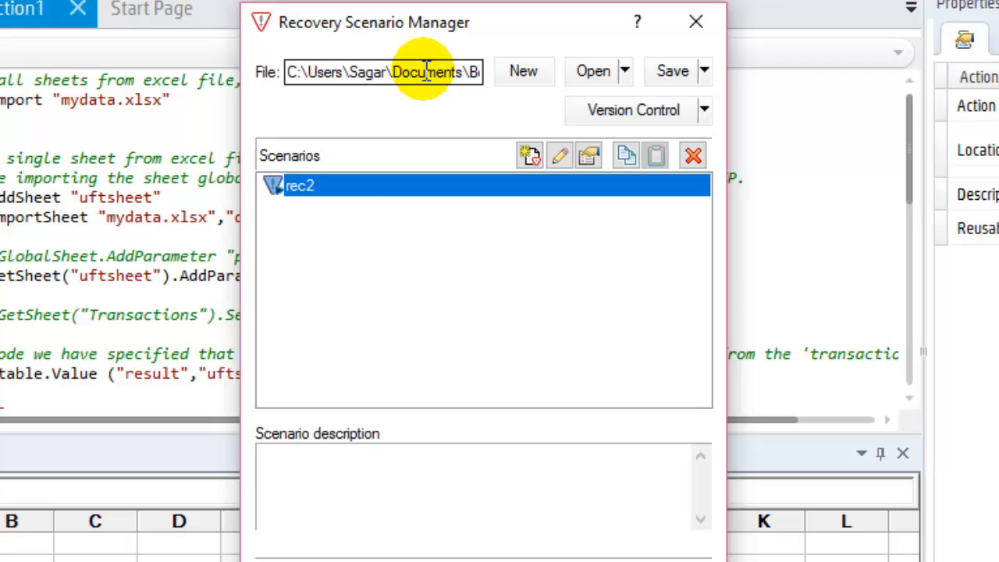
click(528, 159)
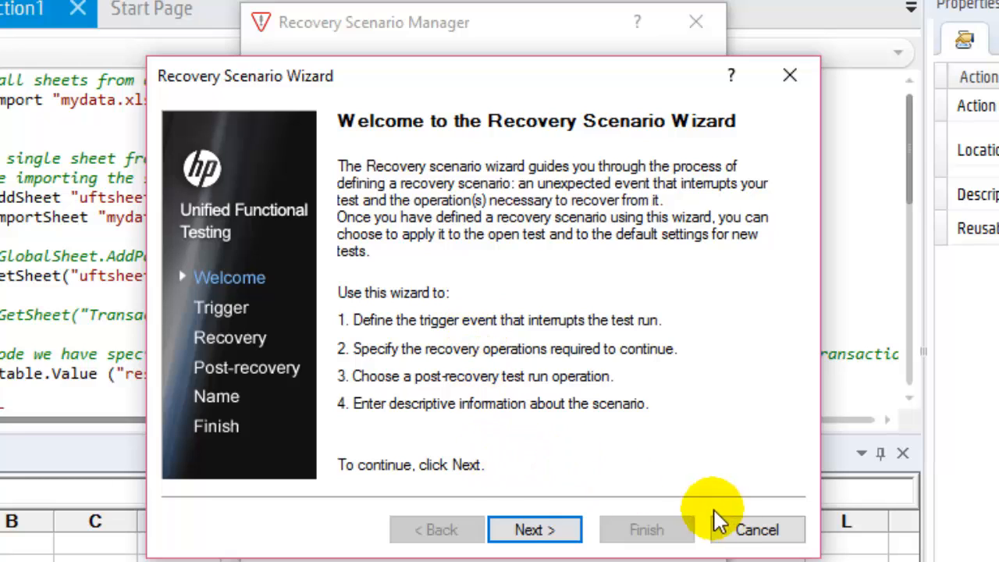
click(752, 530)
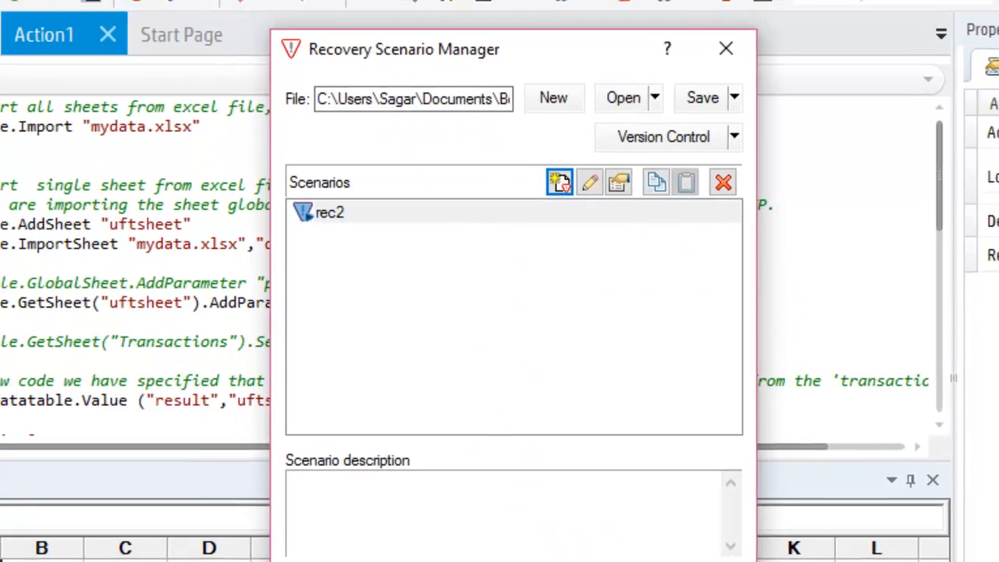
Close the Recovery Scenario Manager and return to the Action1 script.
click(630, 561)
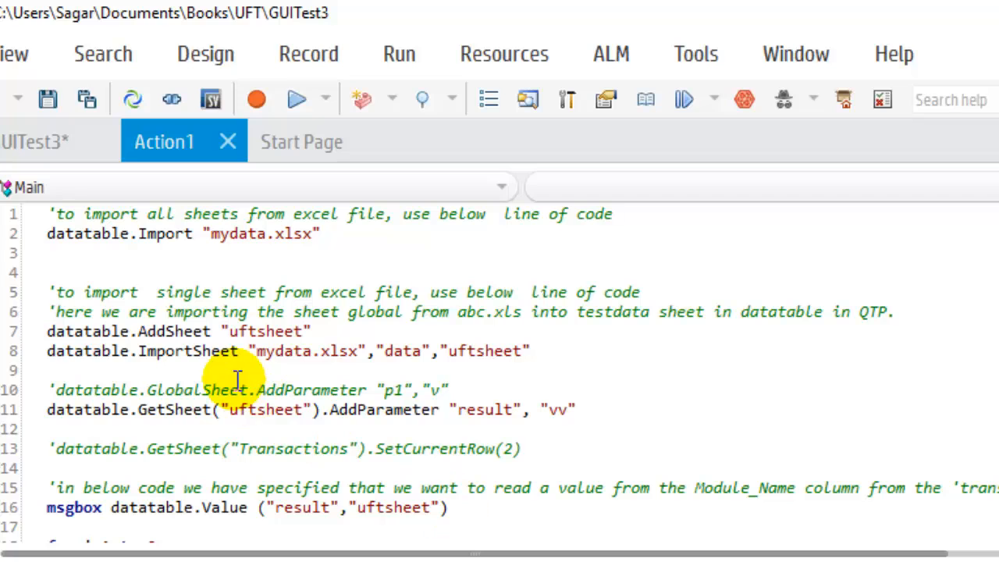